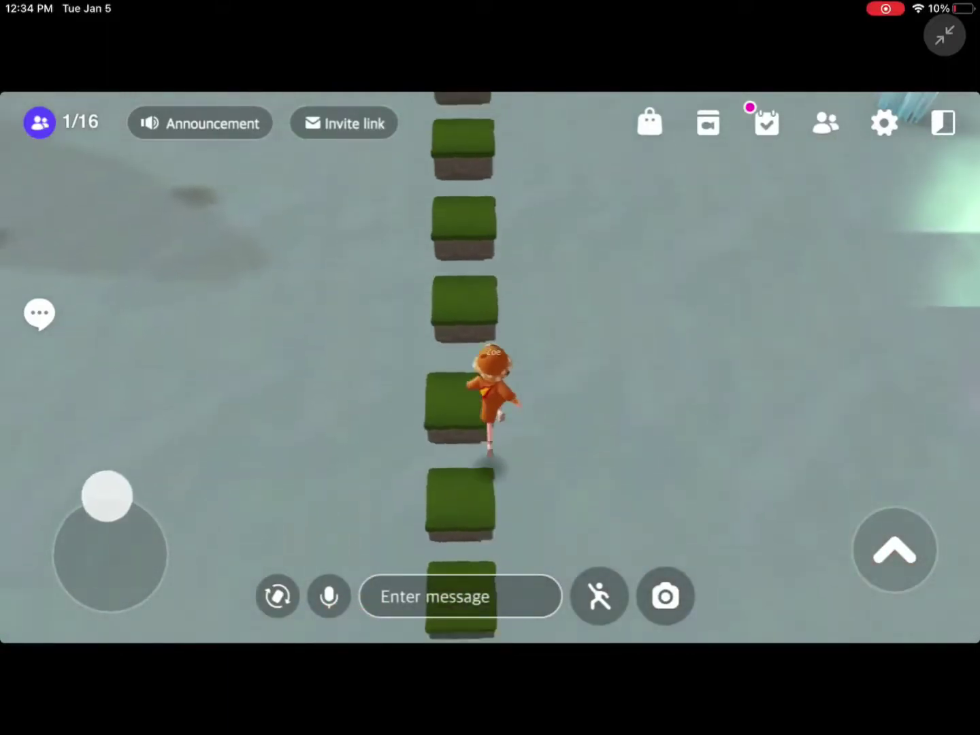
Hop the avatar up the straight run of green blocks onto the orange blocks.
drag(109, 553, 105, 494)
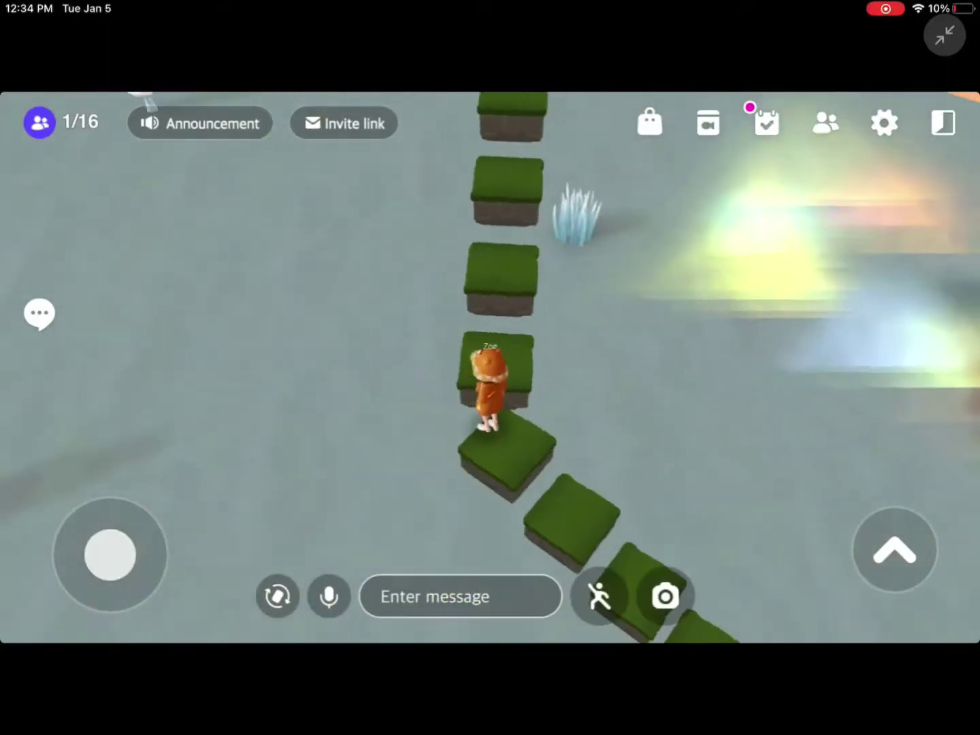
drag(109, 554, 112, 494)
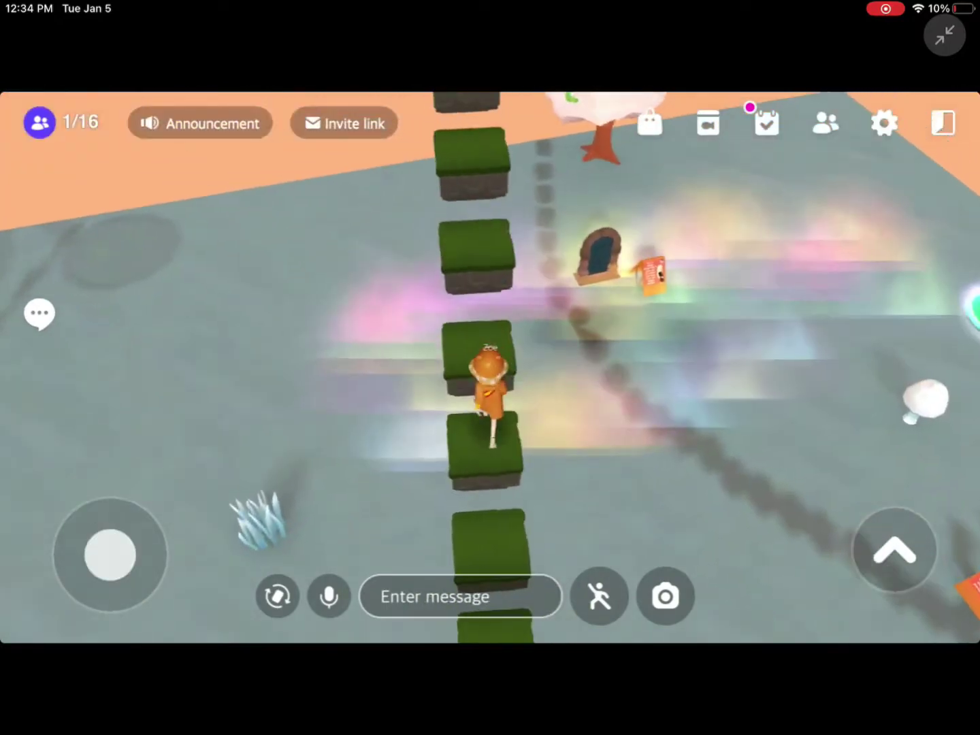
drag(109, 554, 112, 496)
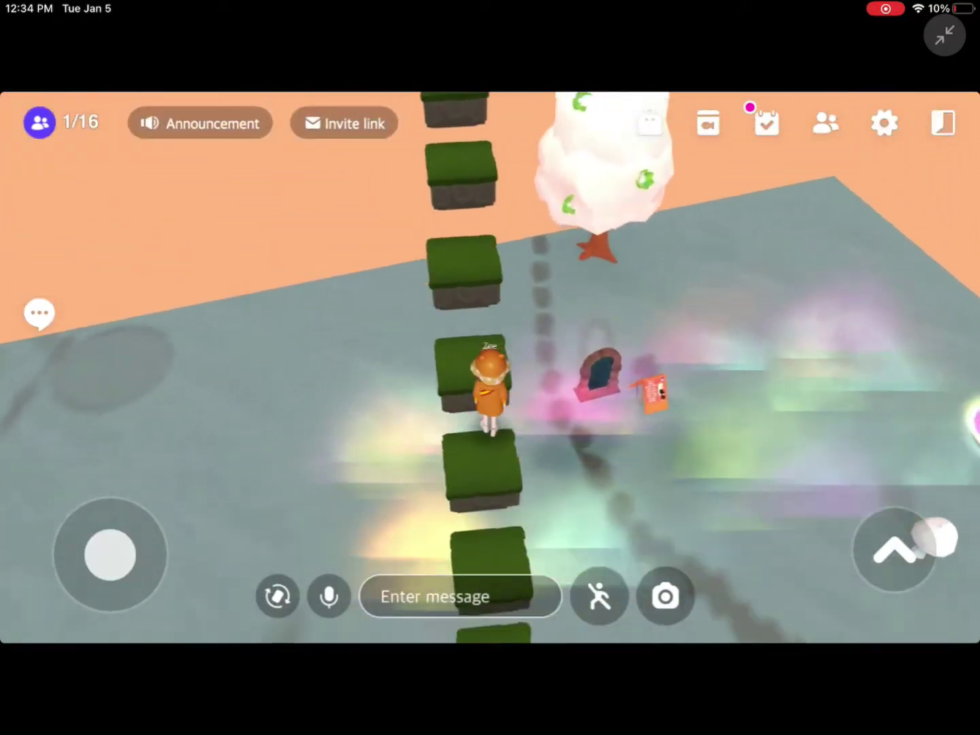
drag(110, 553, 114, 495)
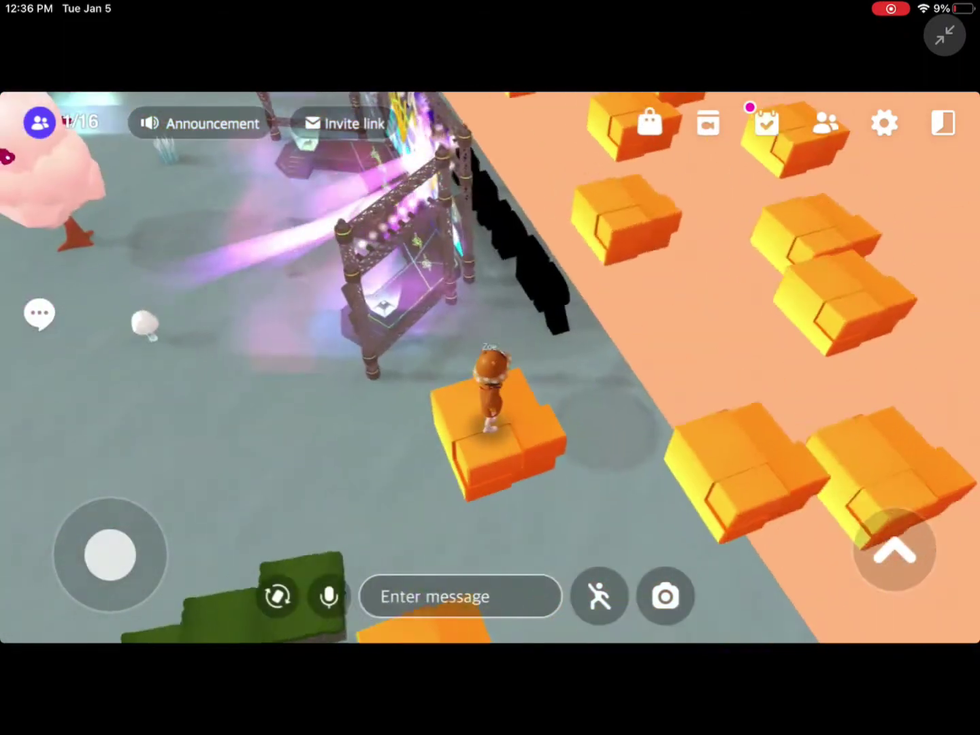
drag(110, 554, 160, 525)
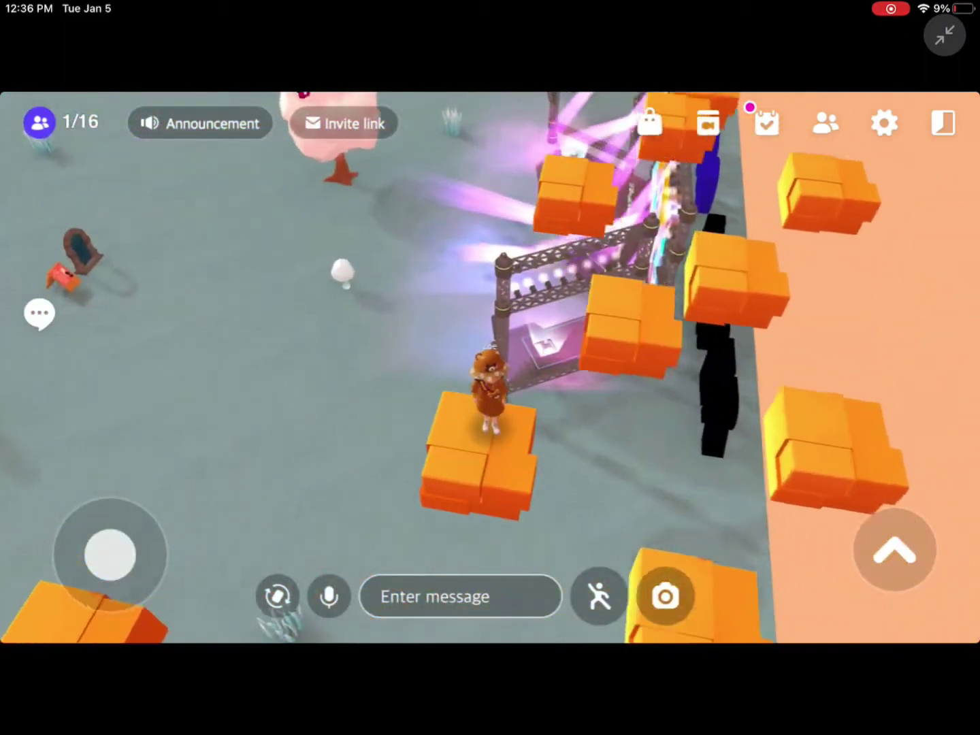
Cross the orange blocks and brown platform, then run past the flower toward the white plank.
drag(110, 554, 115, 494)
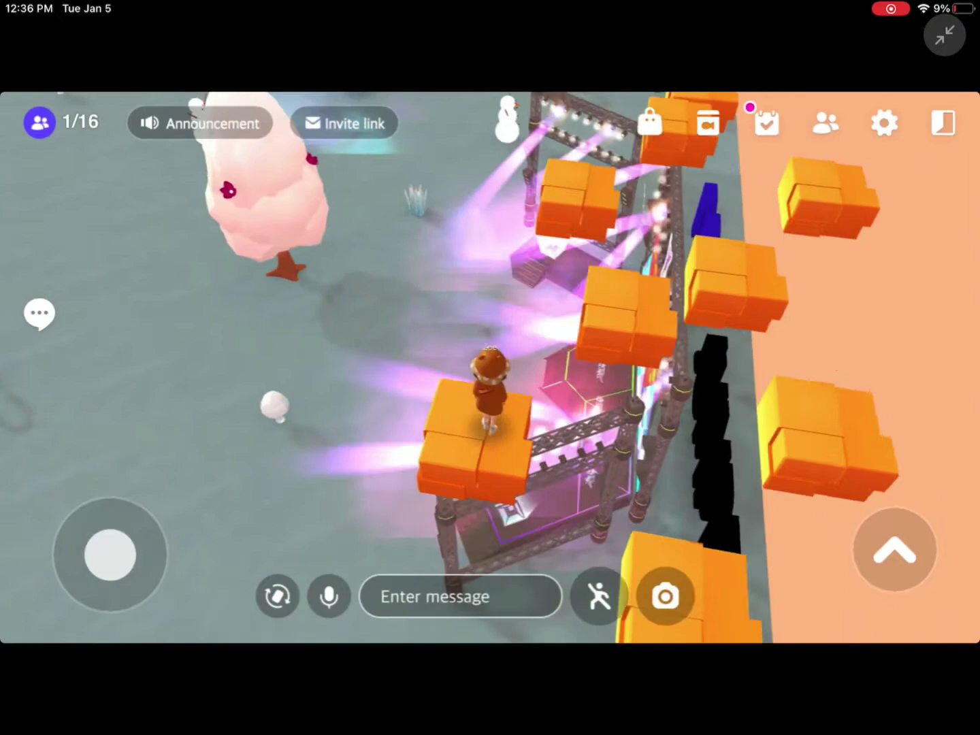
drag(110, 554, 114, 497)
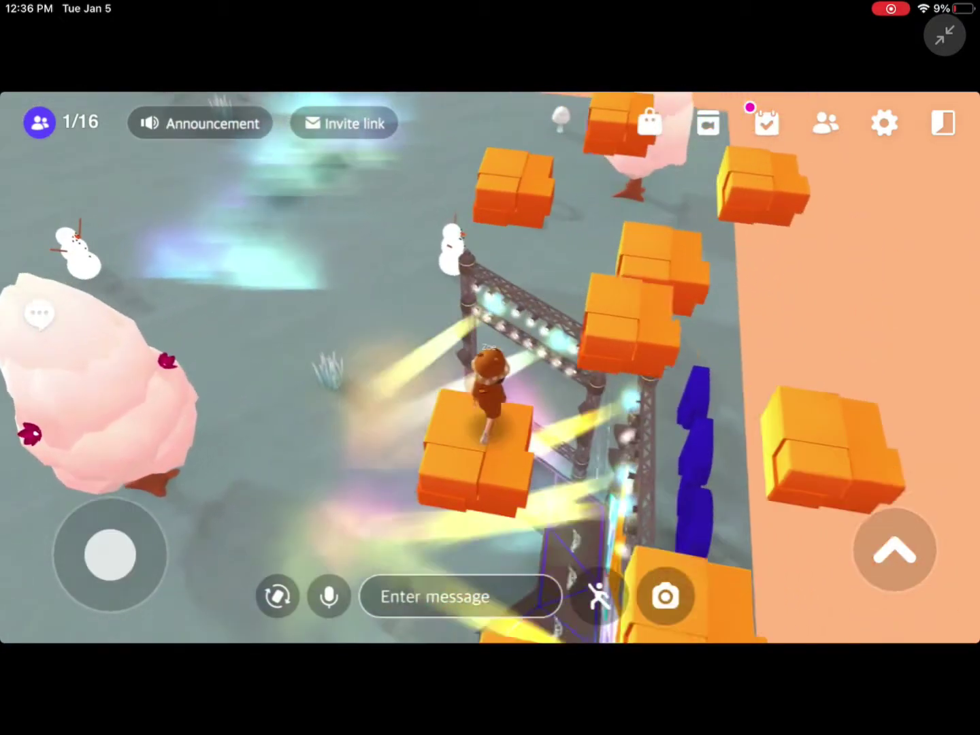
drag(109, 554, 120, 497)
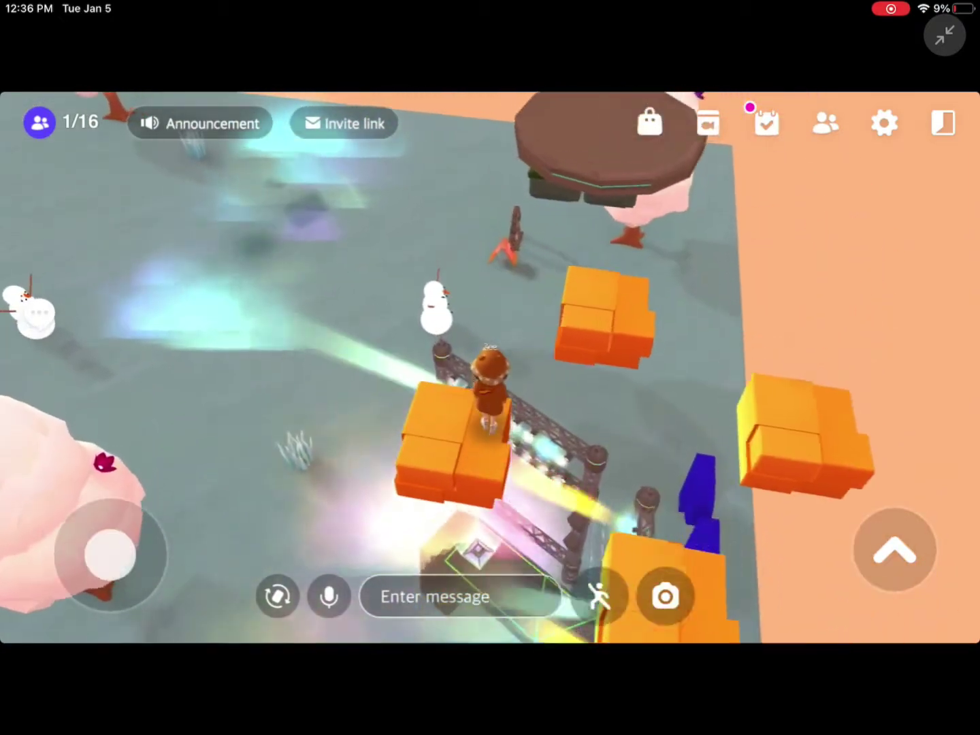
drag(110, 555, 114, 494)
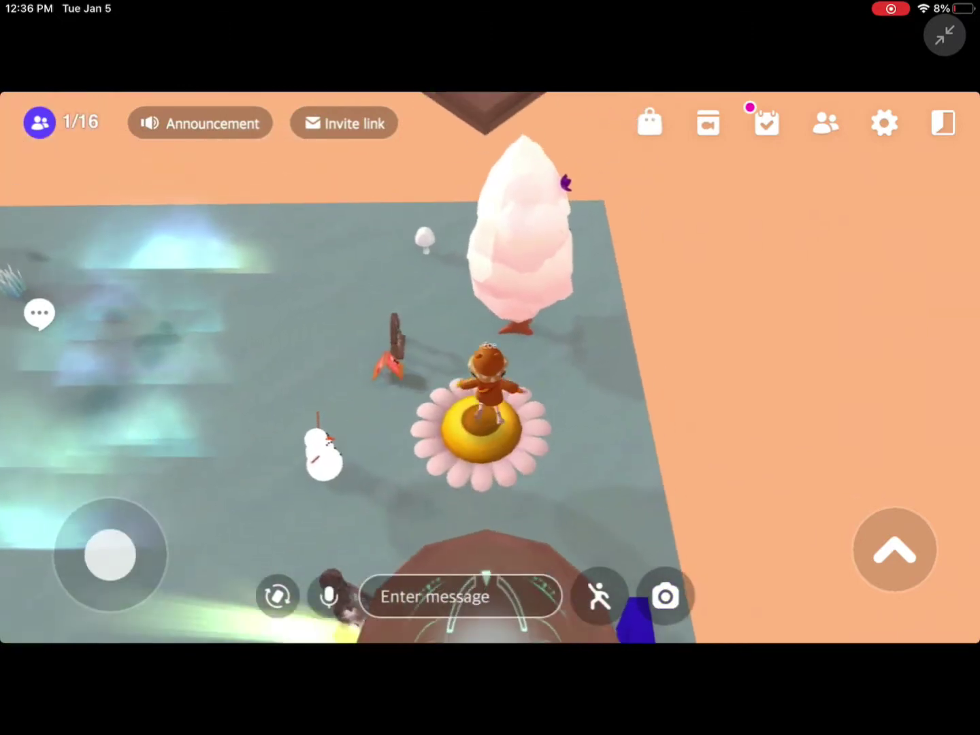
drag(109, 554, 112, 497)
drag(110, 554, 109, 495)
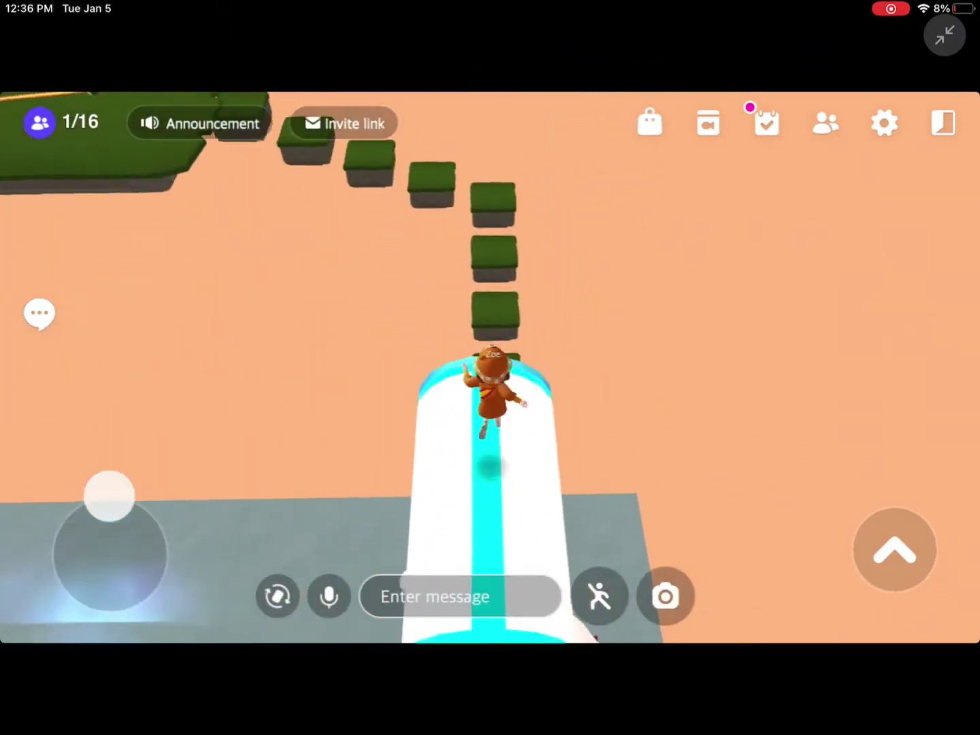
Run the avatar up the green block path with the laser bars.
drag(109, 495, 112, 495)
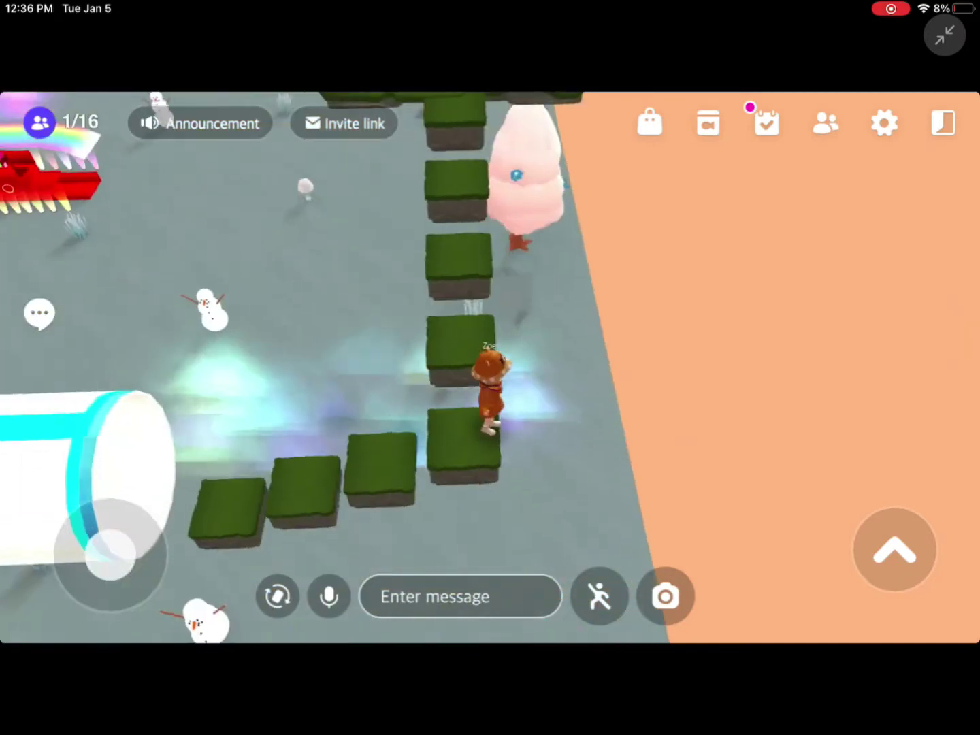
drag(110, 554, 122, 496)
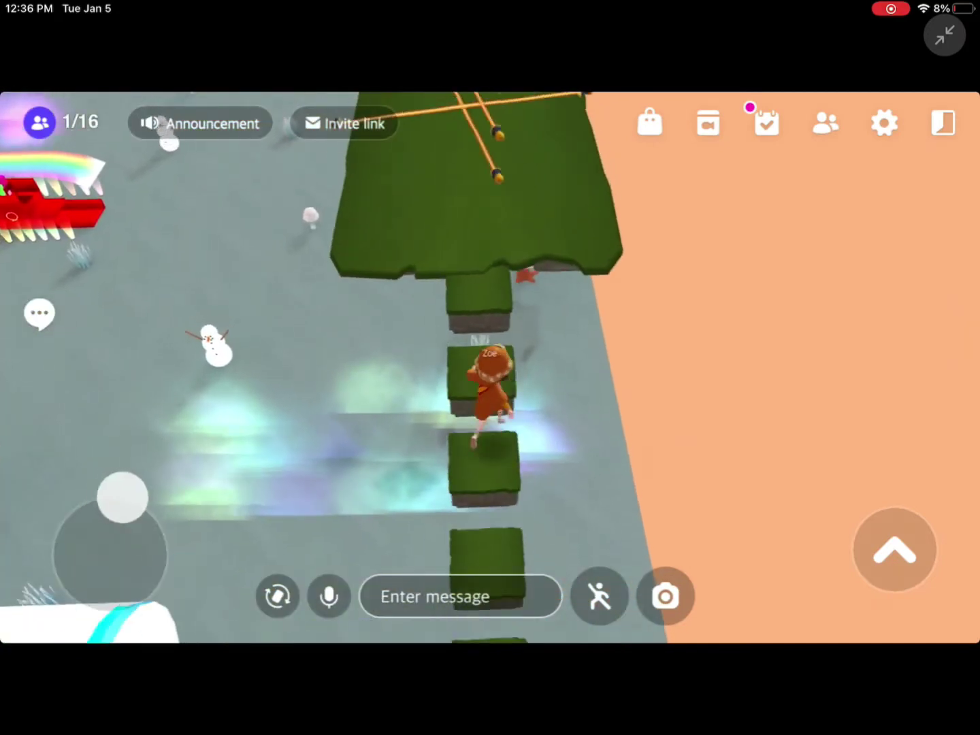
drag(109, 555, 112, 494)
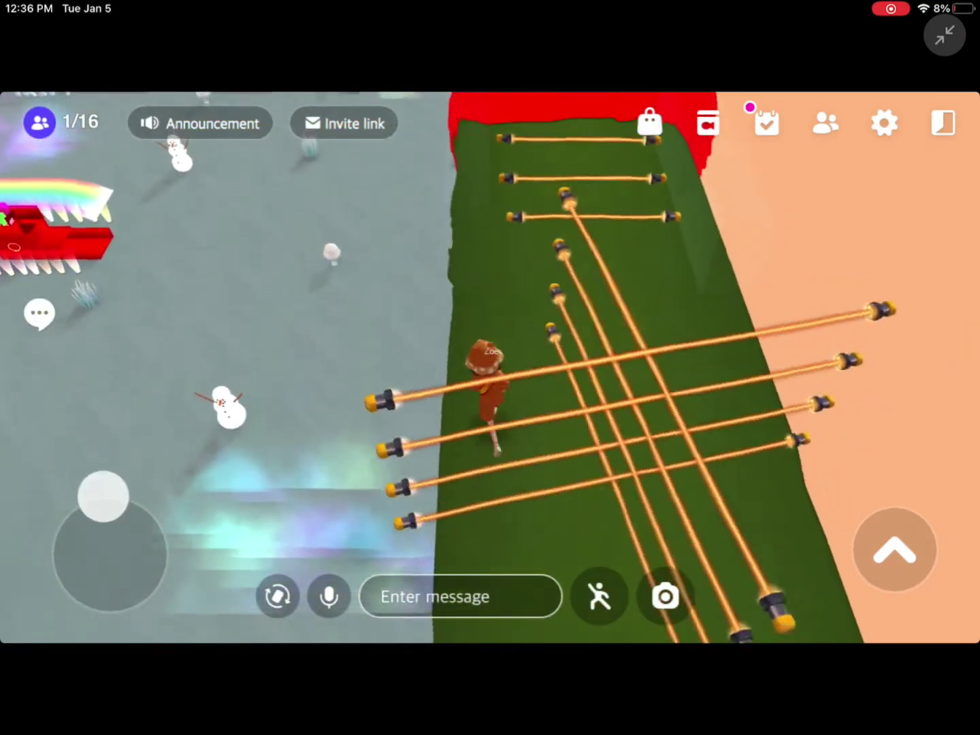
Walk from the red snowman platform across the brown slabs, past the flower and stove.
mouse_move(110, 554)
mouse_down()
mouse_move(122, 497)
mouse_move(94, 499)
mouse_move(109, 495)
mouse_up()
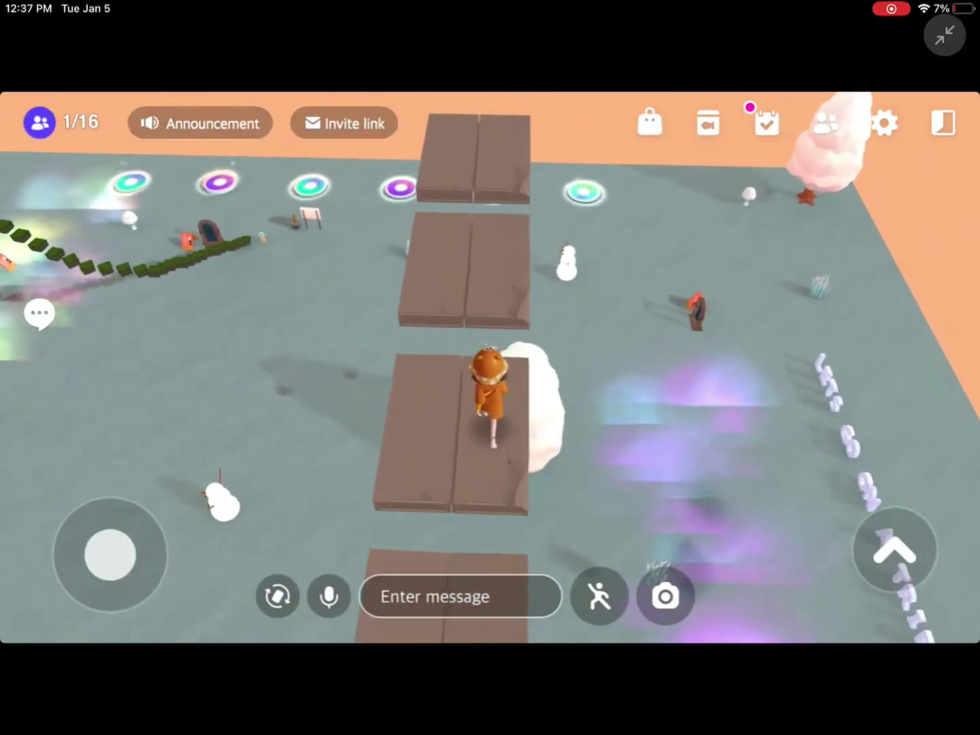
mouse_move(109, 555)
mouse_down()
mouse_move(107, 495)
mouse_move(117, 495)
mouse_move(104, 496)
mouse_up()
drag(109, 555, 120, 499)
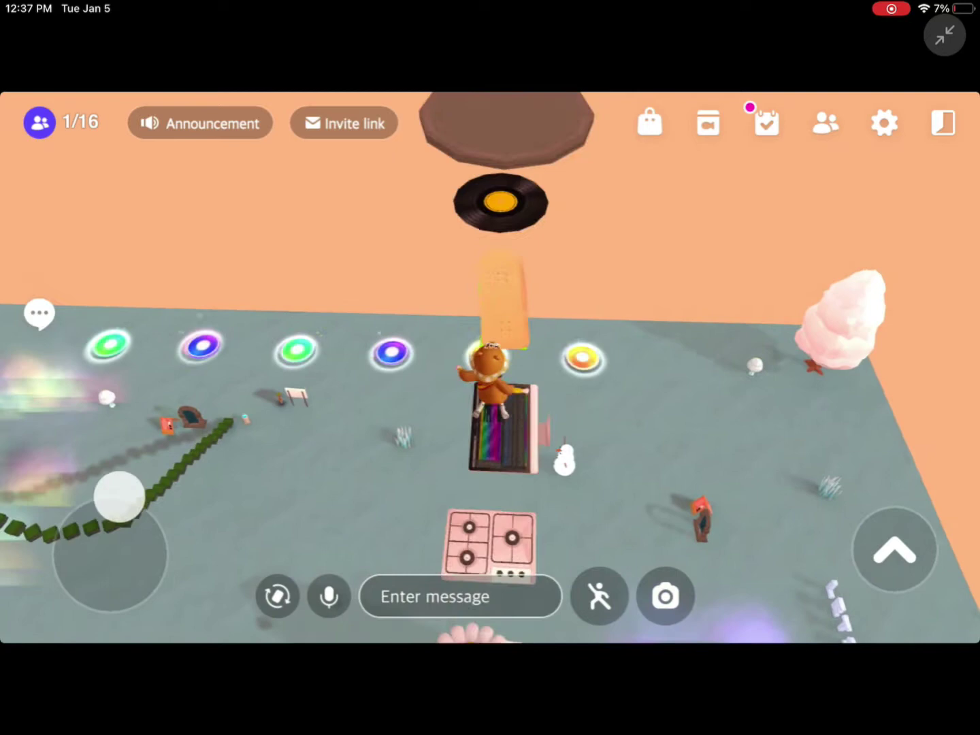
Reach the record platform, take the teleport pad, and follow the floating cube path.
drag(110, 554, 110, 494)
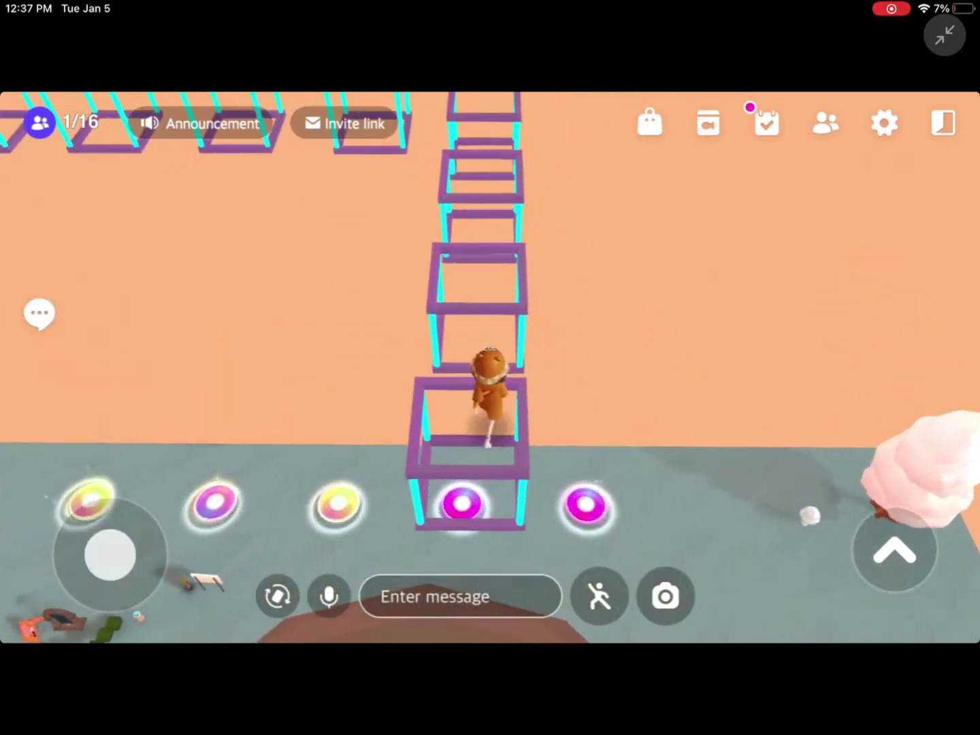
drag(109, 554, 110, 495)
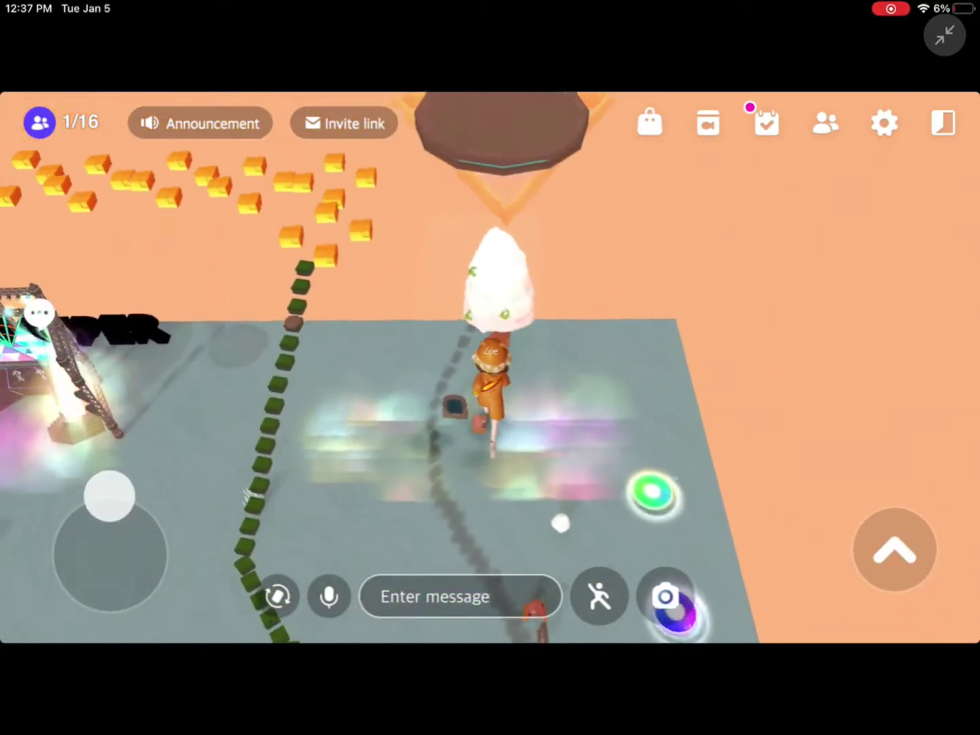
mouse_move(109, 553)
mouse_down()
mouse_move(113, 495)
mouse_move(104, 495)
mouse_up()
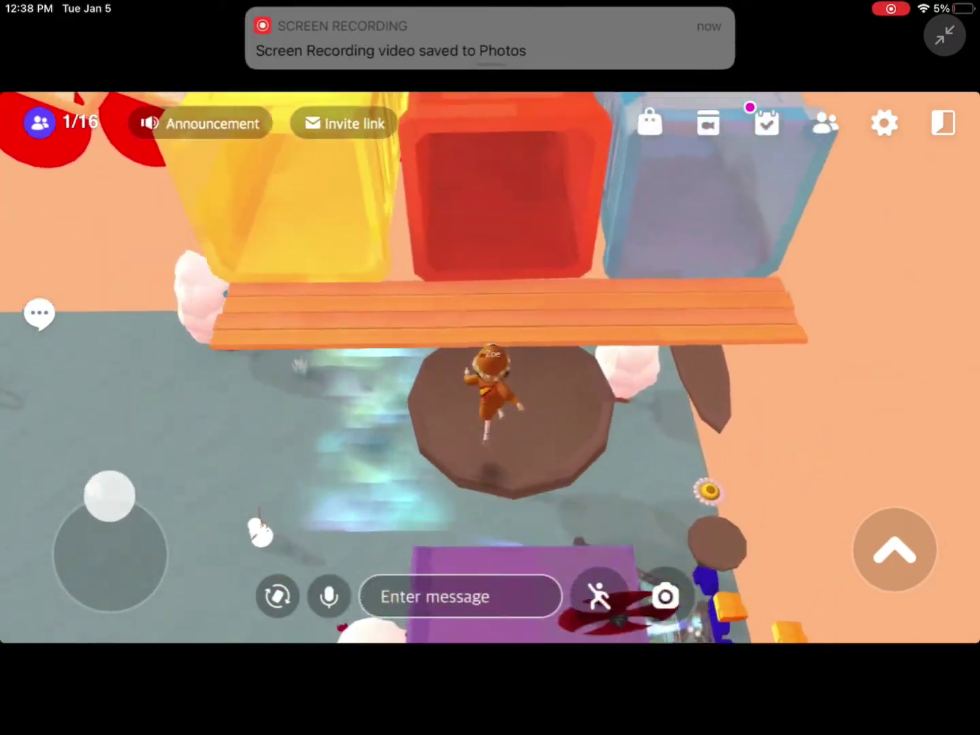
Walk through the yellow tube and along the triangular platforms, then step onto the black box.
mouse_move(111, 495)
mouse_down()
mouse_move(66, 516)
mouse_move(108, 496)
mouse_up()
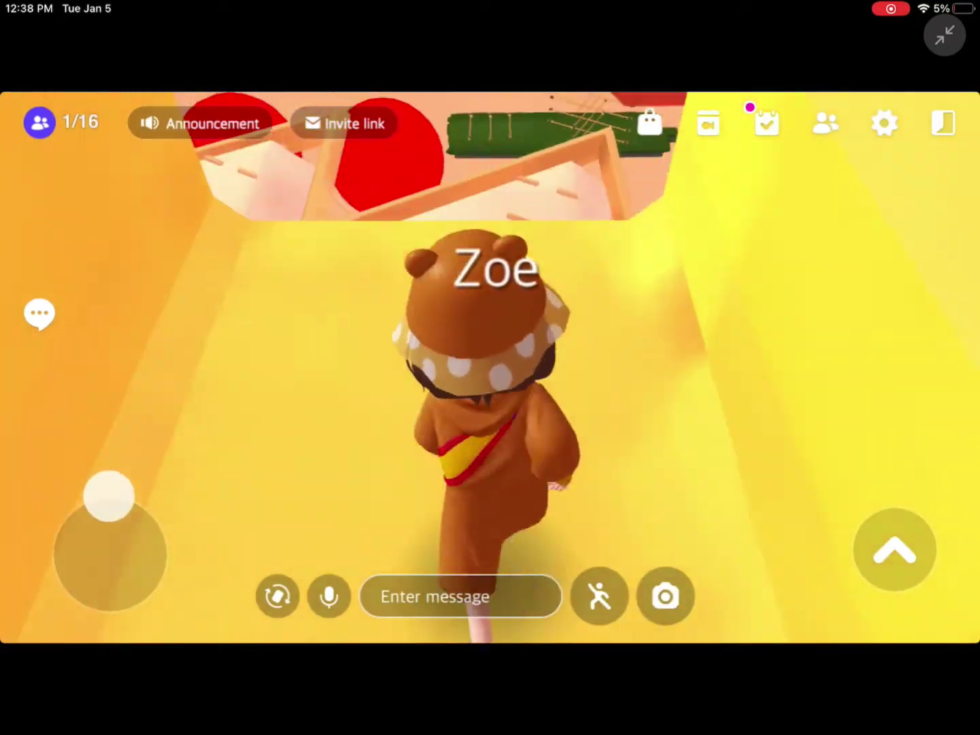
mouse_move(109, 554)
mouse_down()
mouse_move(109, 494)
mouse_move(95, 498)
mouse_move(110, 495)
mouse_up()
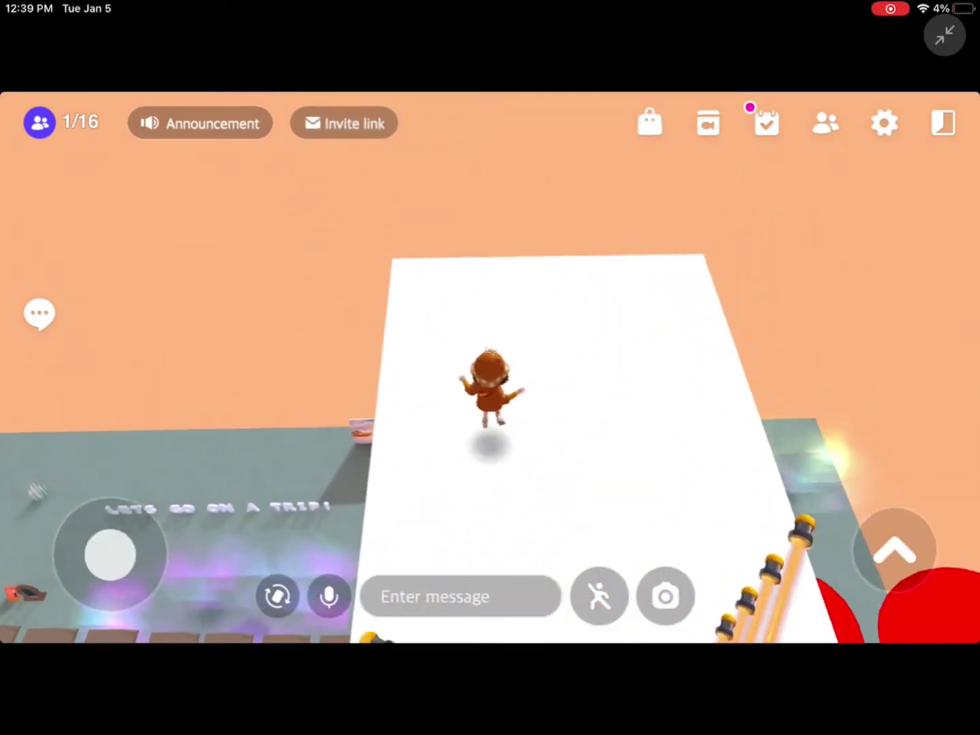
drag(109, 554, 145, 508)
drag(109, 554, 109, 501)
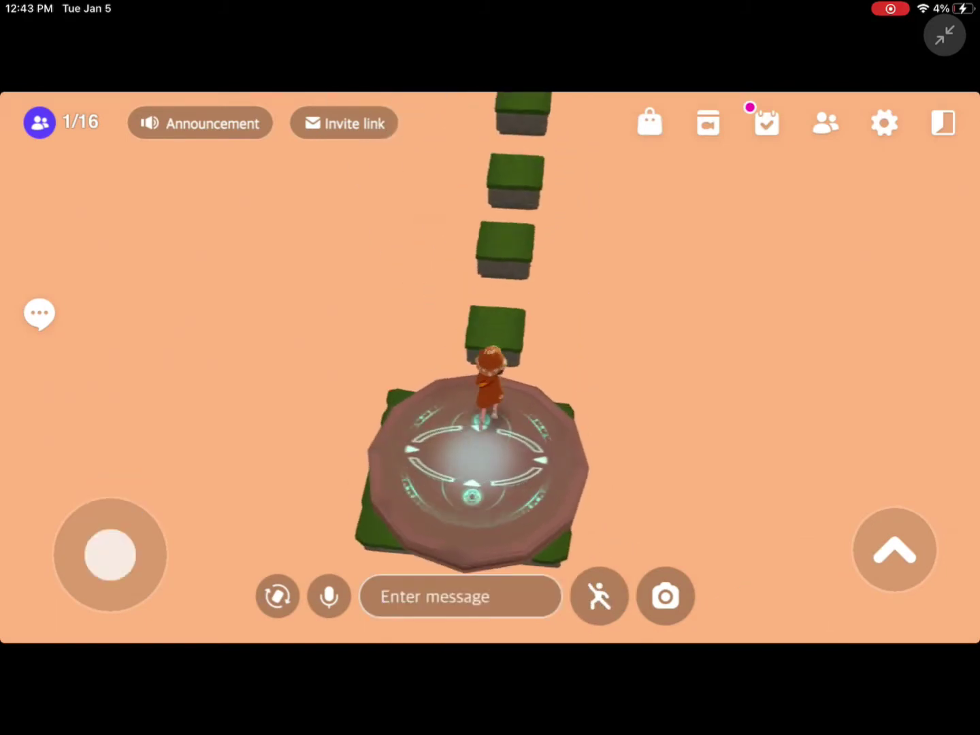
Walk the avatar from the green blocks onto the wooden bridge, swinging the camera behind the avatar.
drag(109, 554, 111, 496)
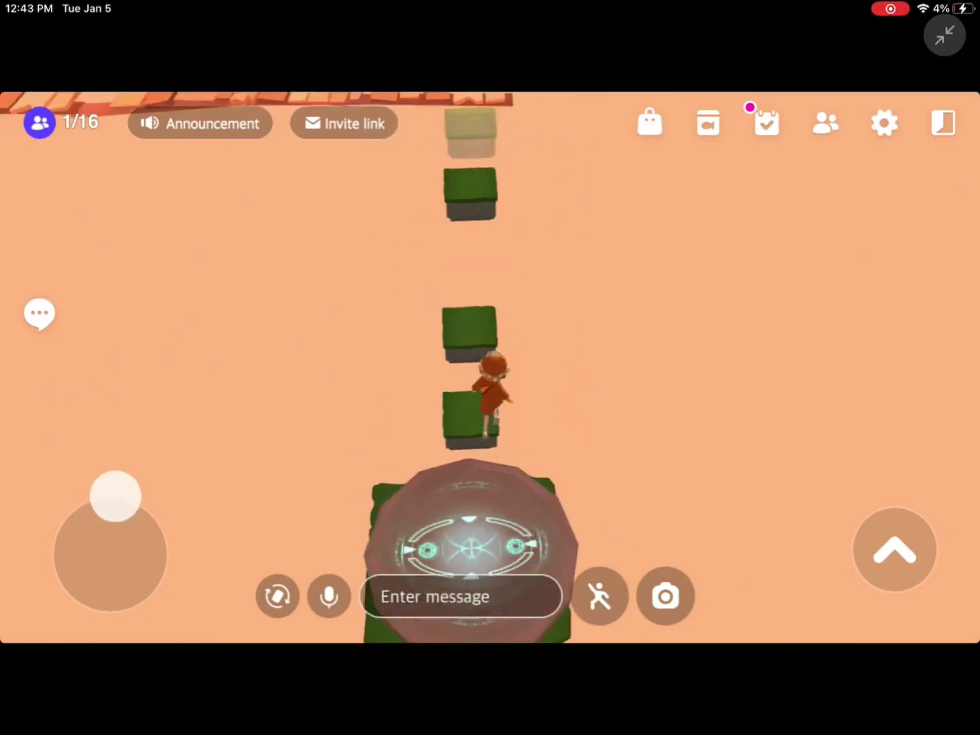
drag(110, 555, 110, 495)
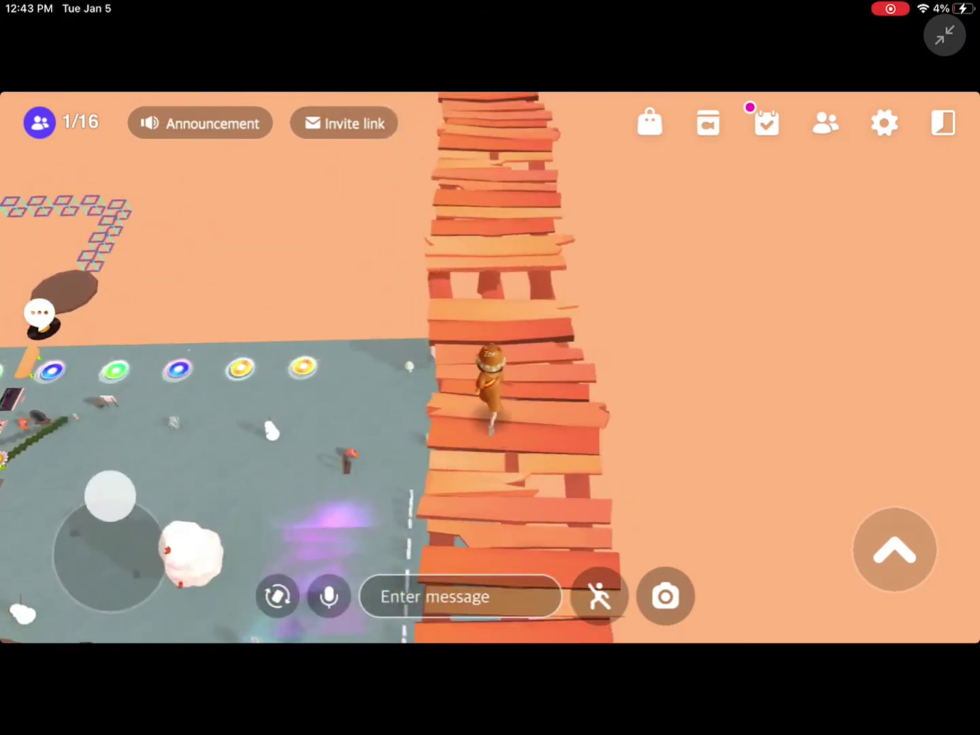
drag(765, 345, 880, 605)
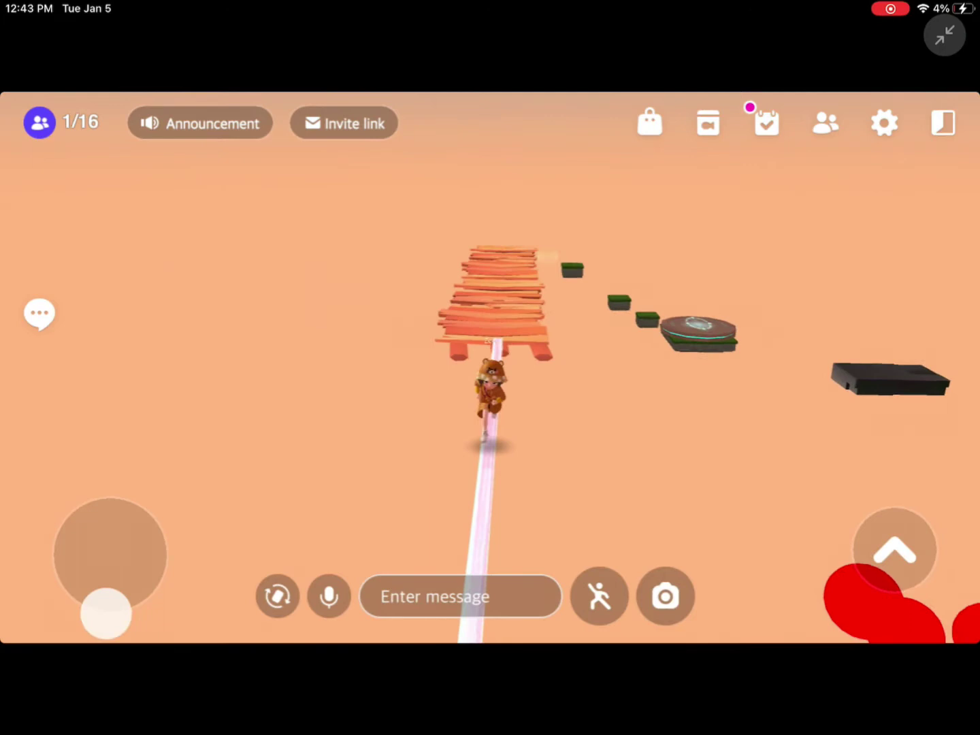
drag(105, 612, 106, 613)
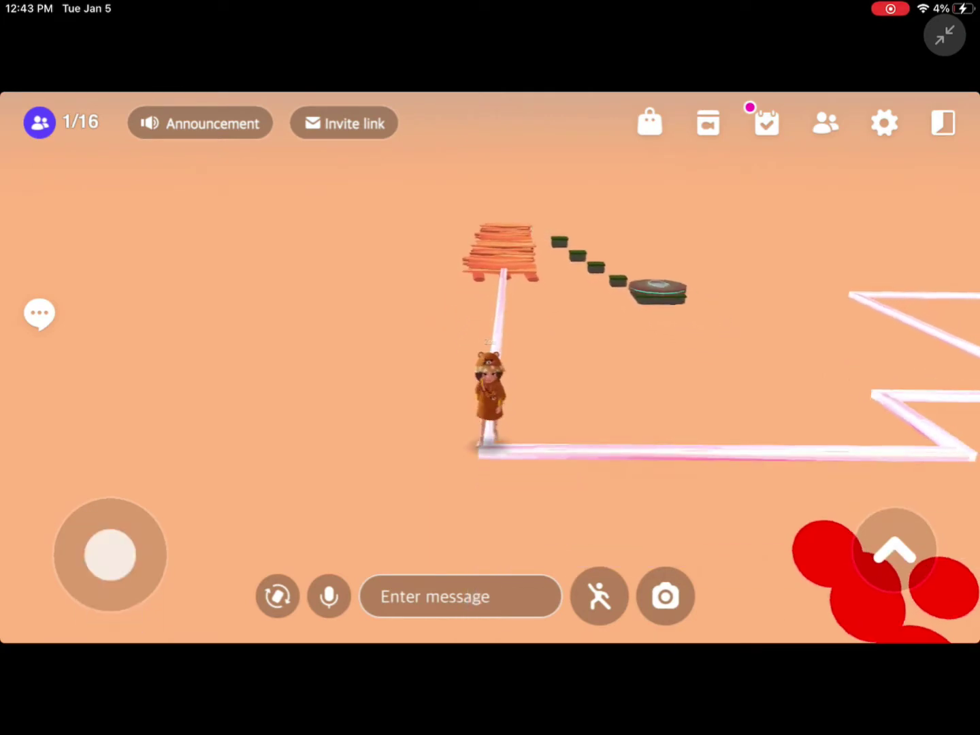
drag(826, 551, 942, 589)
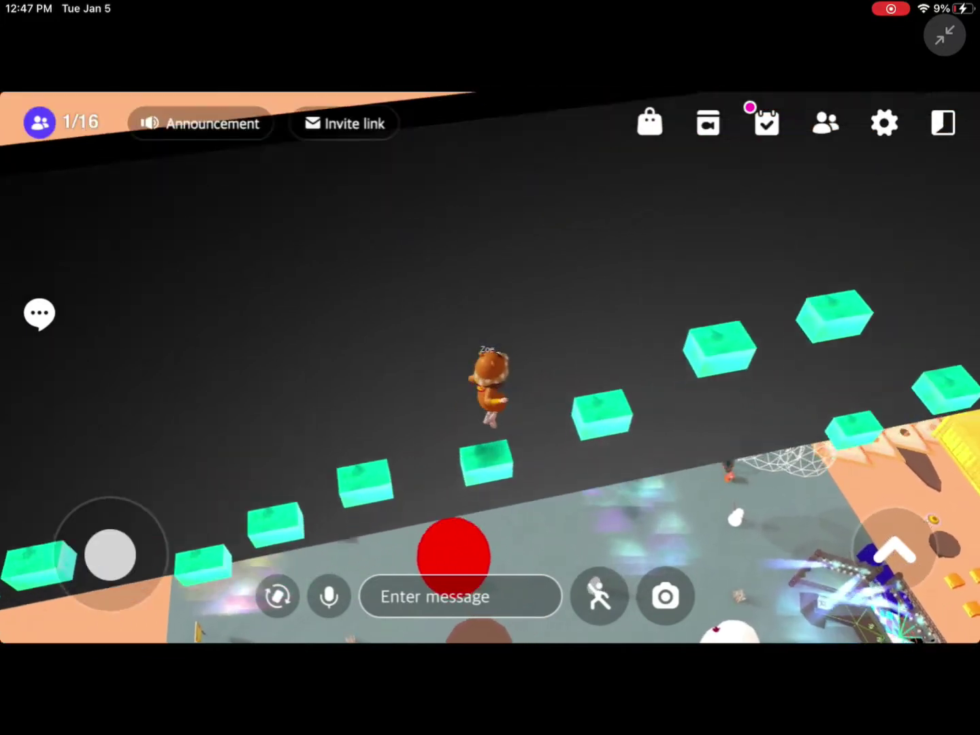
Move the avatar across the turquoise blocks onto the platform beside the rainbow tower.
drag(110, 554, 138, 502)
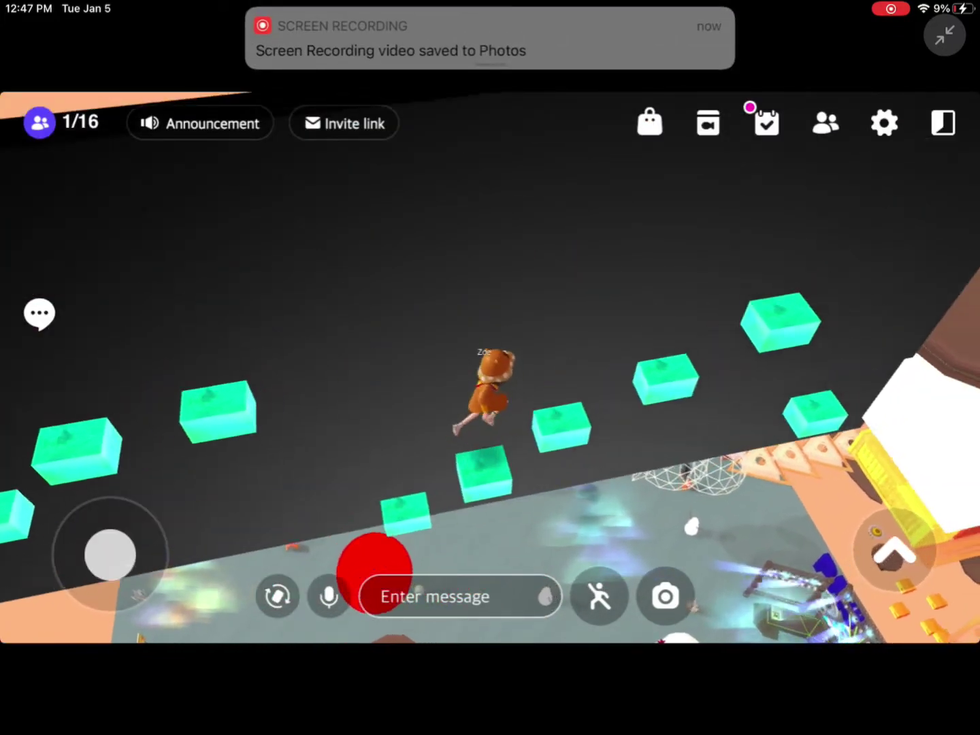
mouse_move(109, 555)
mouse_down()
mouse_move(148, 509)
mouse_move(109, 555)
mouse_up()
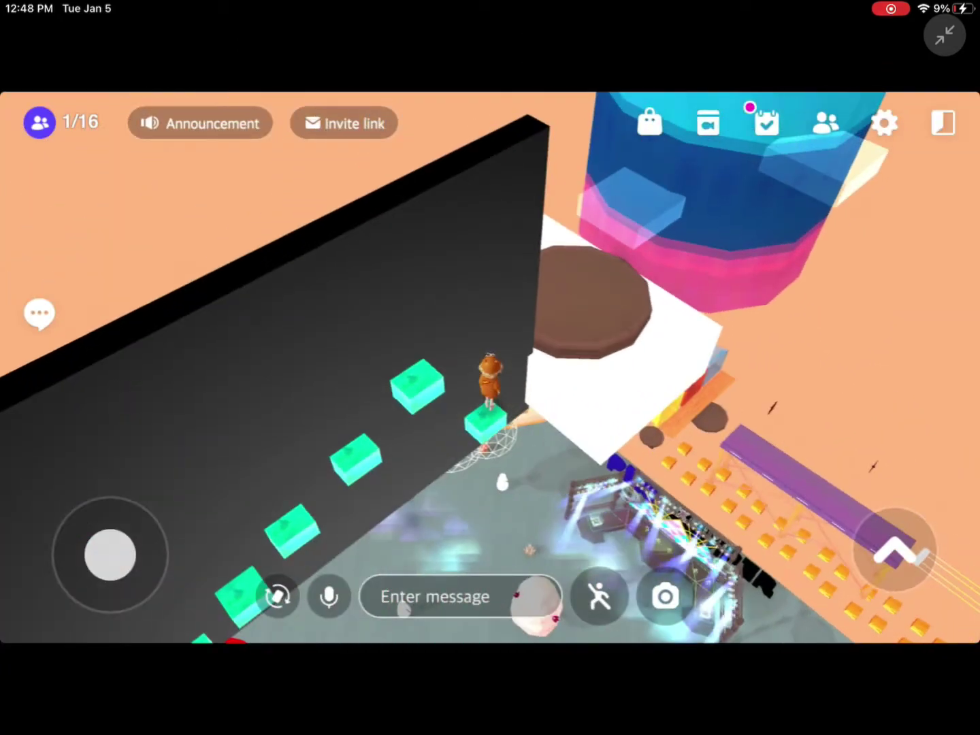
drag(110, 554, 151, 512)
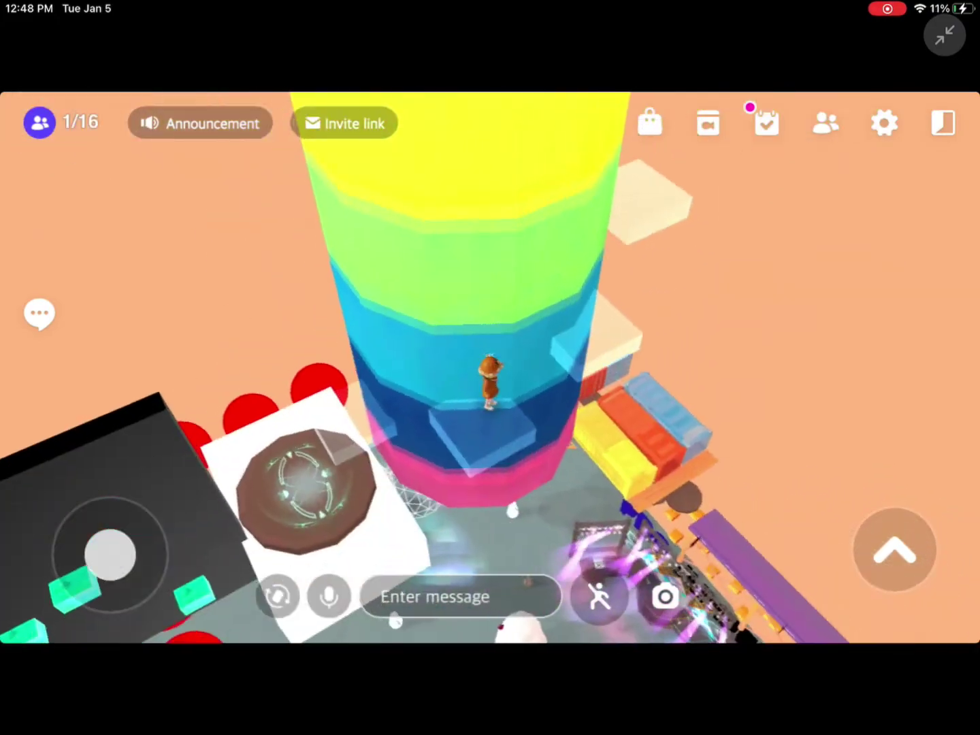
Climb the avatar up the rainbow tower.
drag(110, 555, 145, 510)
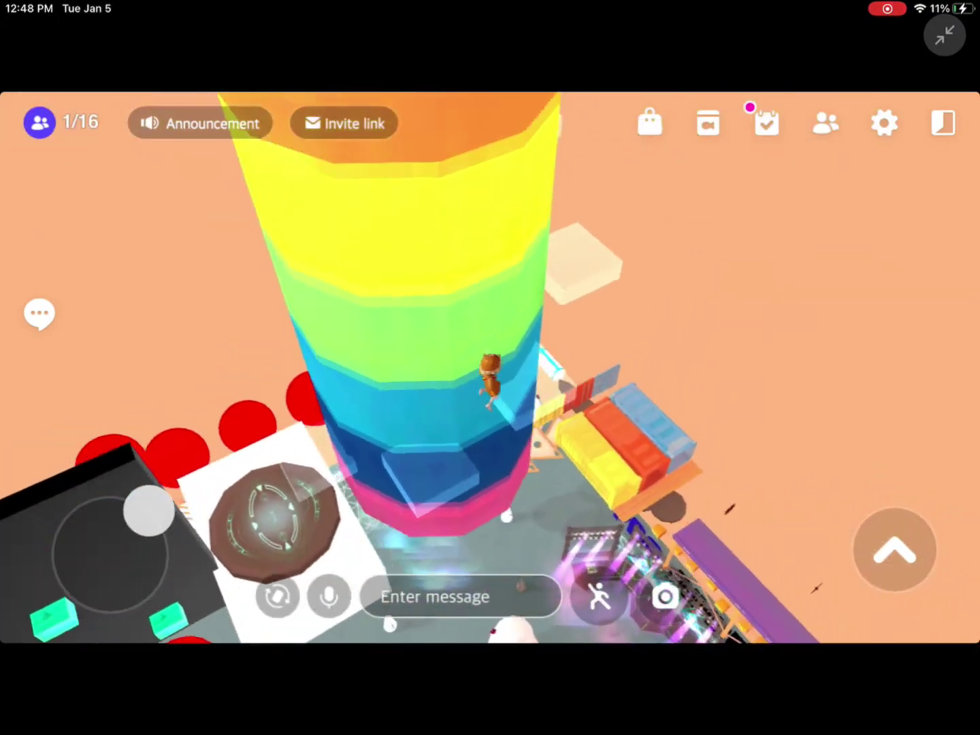
drag(109, 555, 90, 501)
mouse_move(109, 554)
mouse_down()
mouse_move(122, 496)
mouse_move(110, 546)
mouse_move(110, 495)
mouse_move(95, 498)
mouse_up()
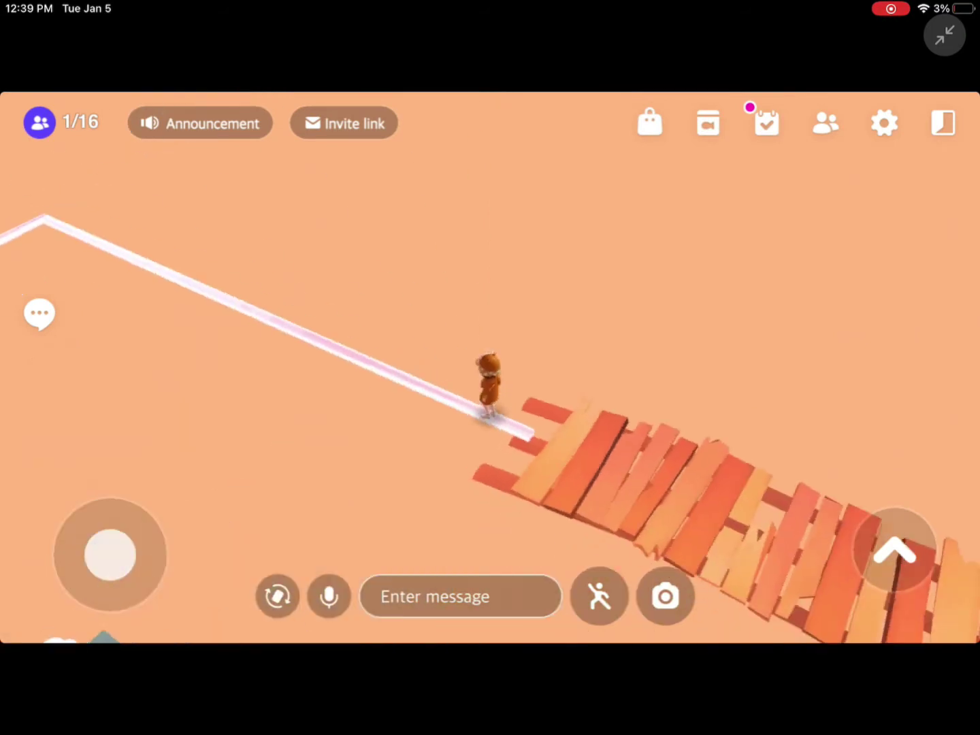
Follow the bends of the glowing white zigzag path over the orange void.
mouse_move(902, 474)
mouse_down()
mouse_move(857, 612)
mouse_move(881, 490)
mouse_up()
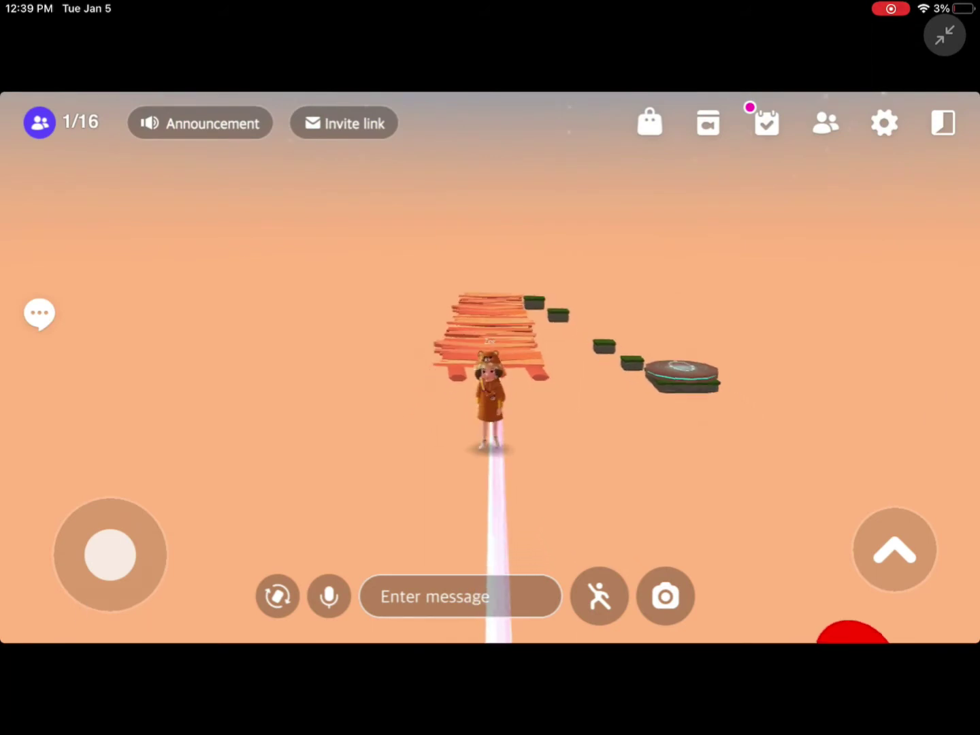
mouse_move(110, 554)
mouse_down()
mouse_move(116, 612)
mouse_move(107, 613)
mouse_up()
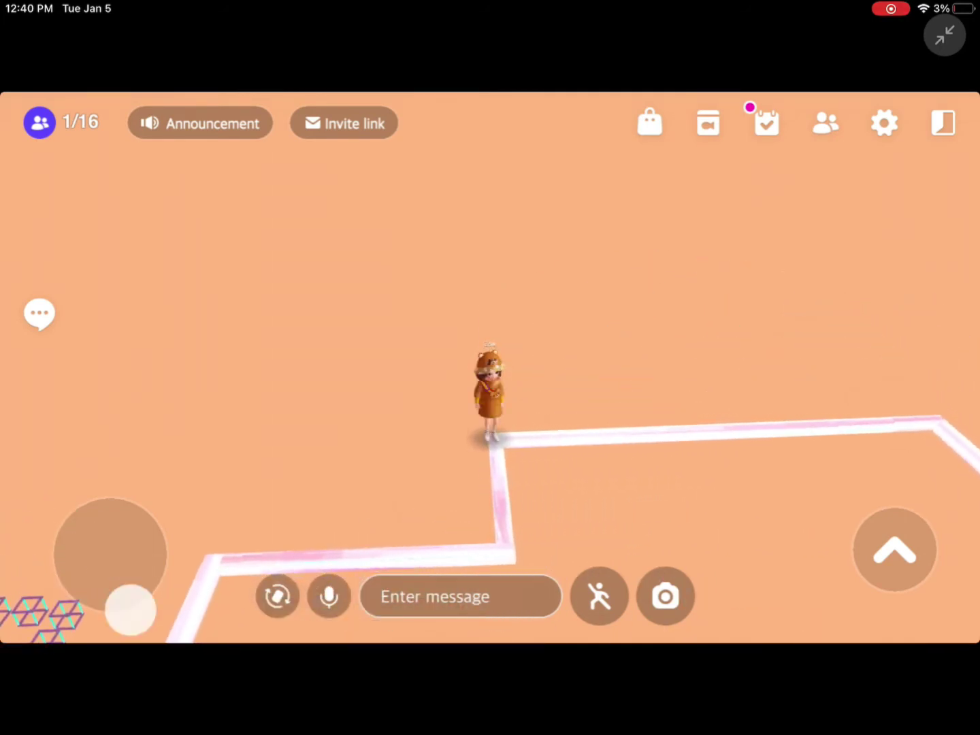
drag(131, 610, 107, 612)
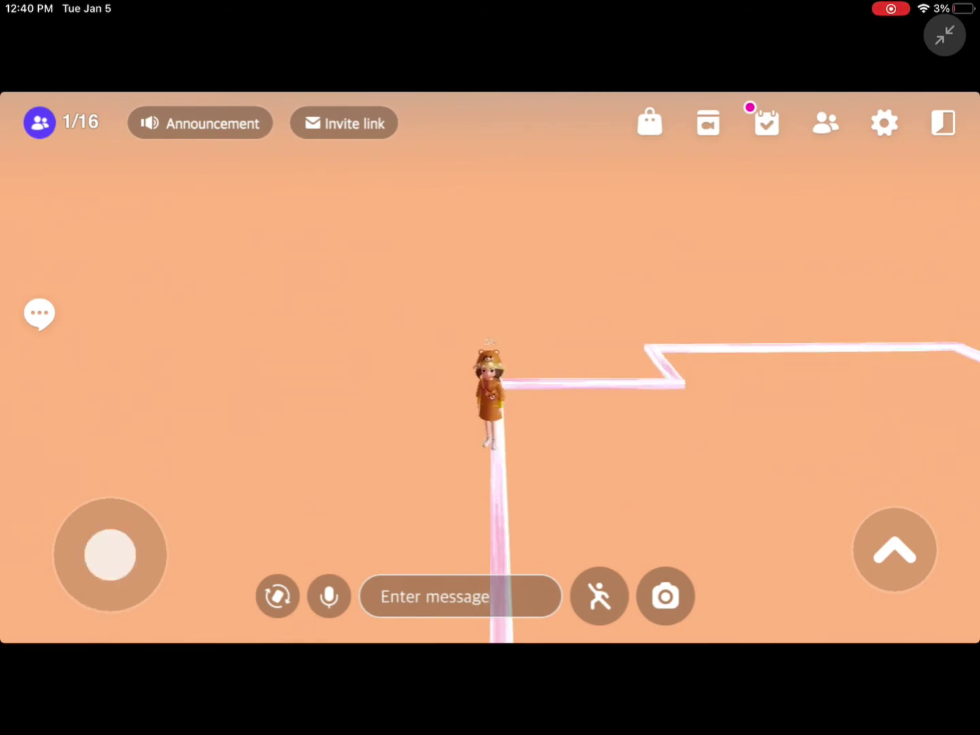
drag(109, 612, 114, 613)
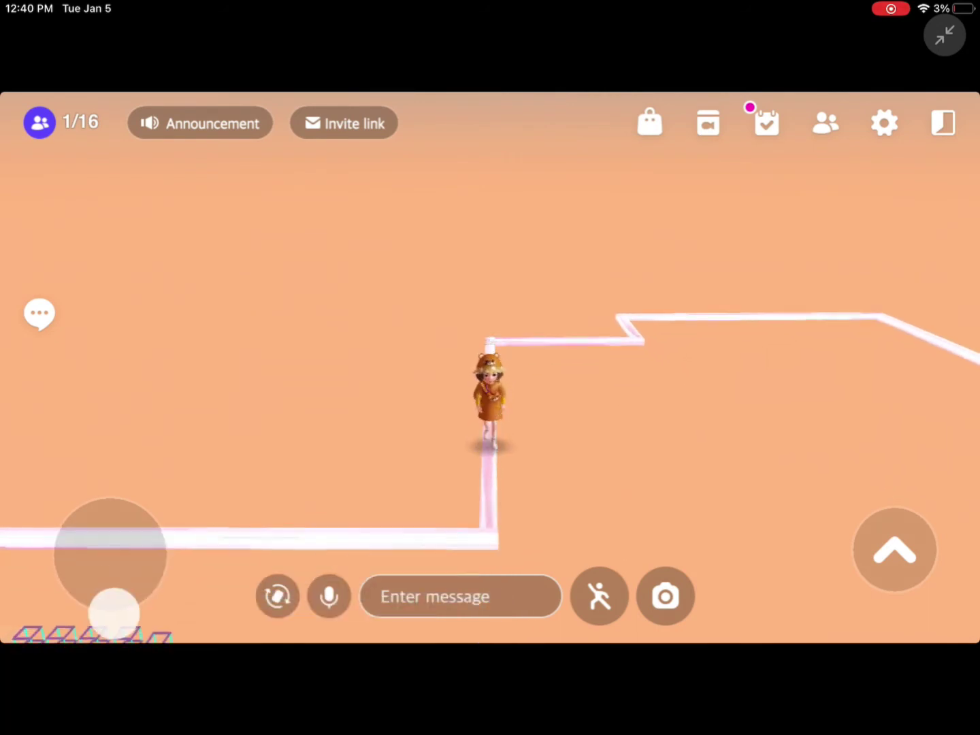